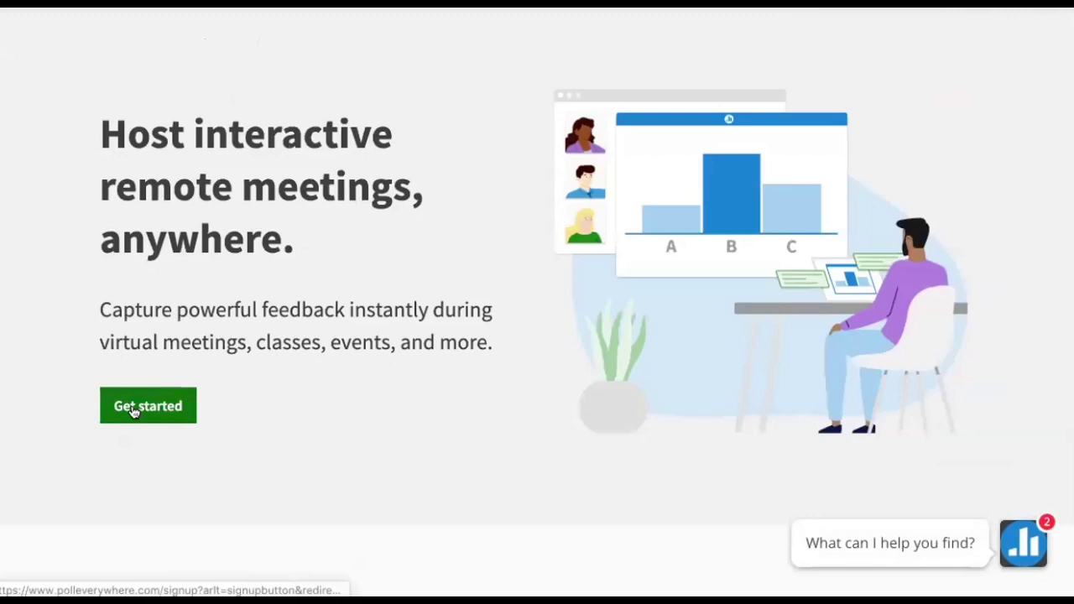
Step: Start an account sign-up and make the new activity a Competition
{"action": "left_click", "coordinate": [132, 411]}
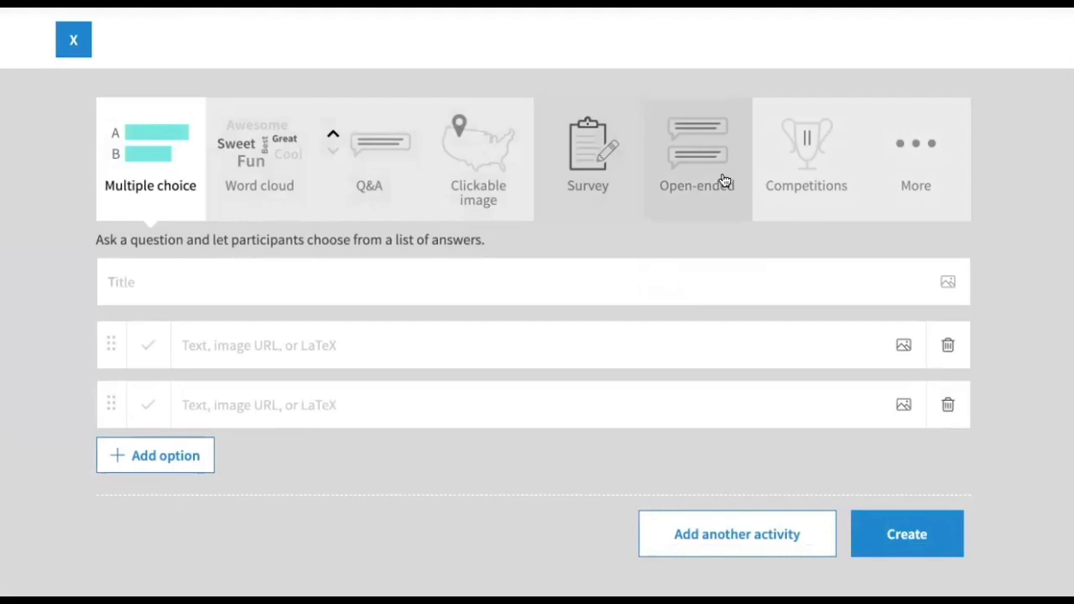
{"action": "left_click", "coordinate": [800, 159]}
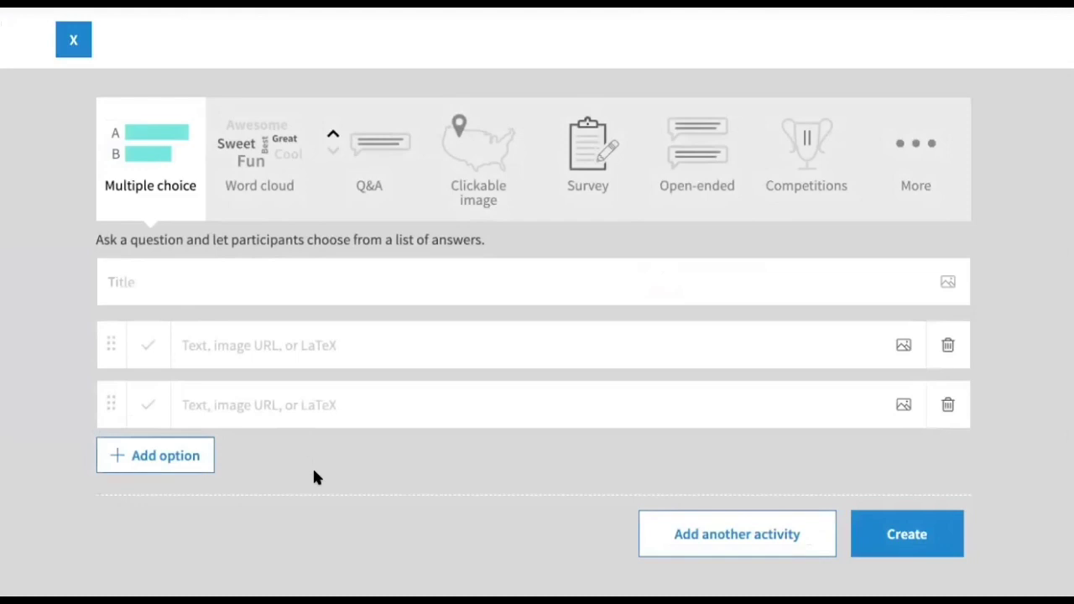
{"action": "left_click", "coordinate": [800, 149]}
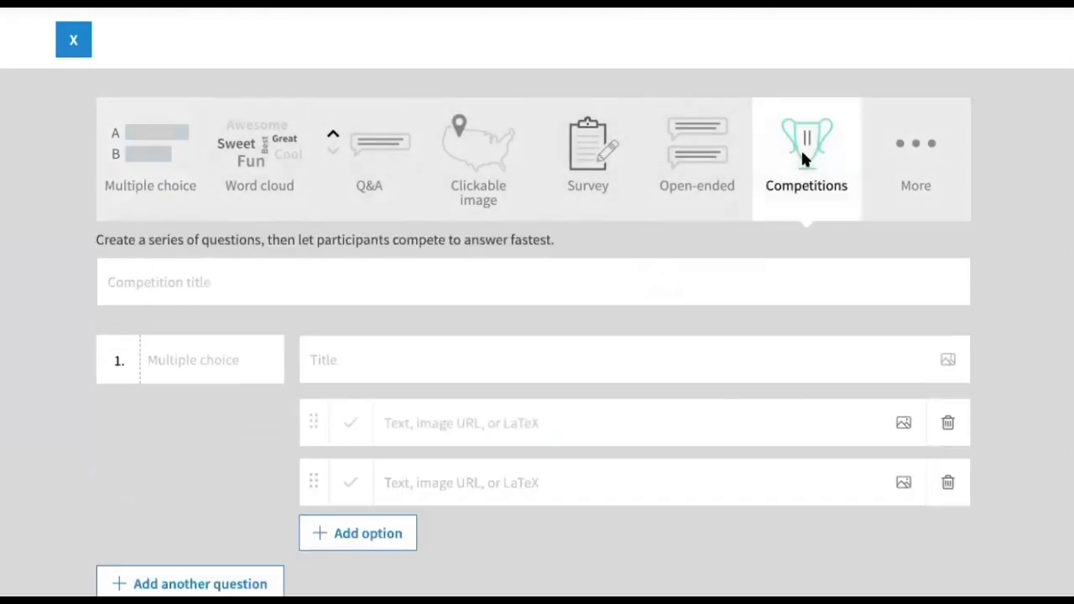
Step: Enter 'Easy Fun Quiz' as the competition title
{"action": "left_click", "coordinate": [634, 298]}
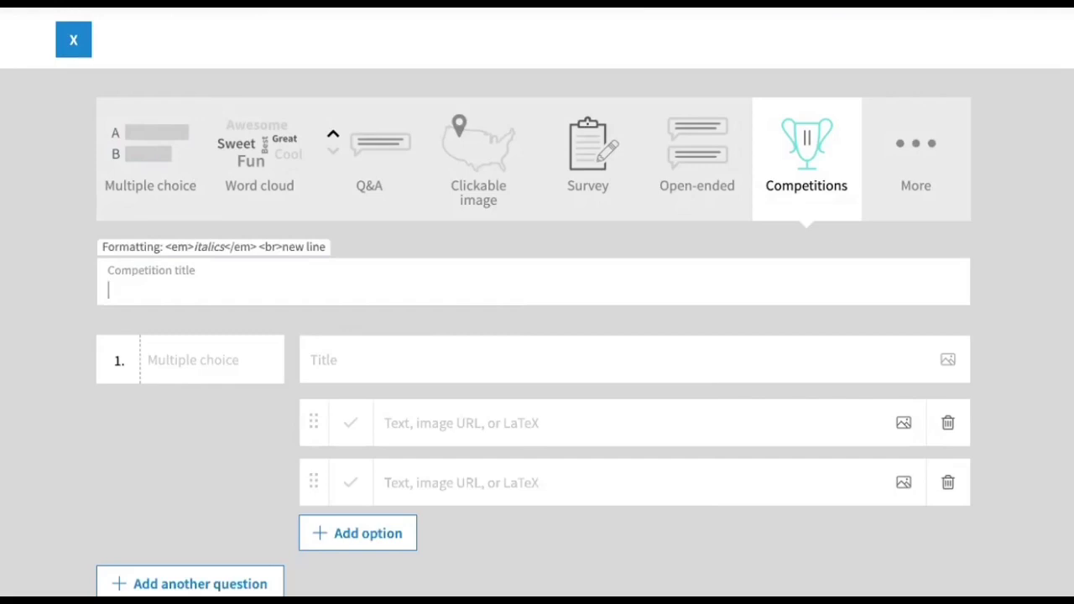
{"action": "type", "text": "Easy Fun Quiz"}
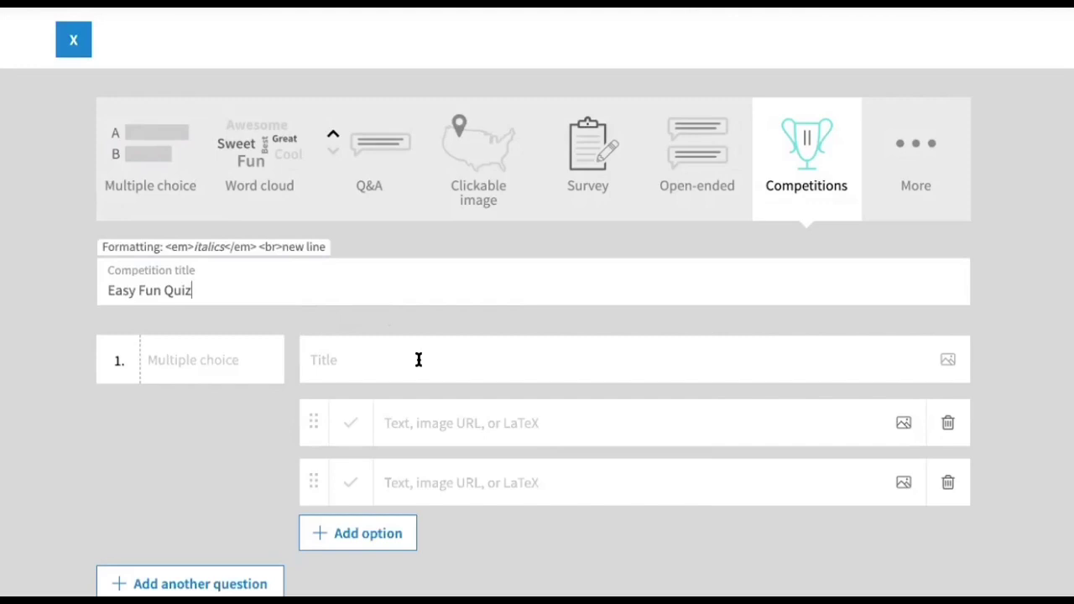
Step: Start question 1 with 'What is' and take the 'What is a brontosaurus?' suggestion
{"action": "left_click", "coordinate": [418, 358]}
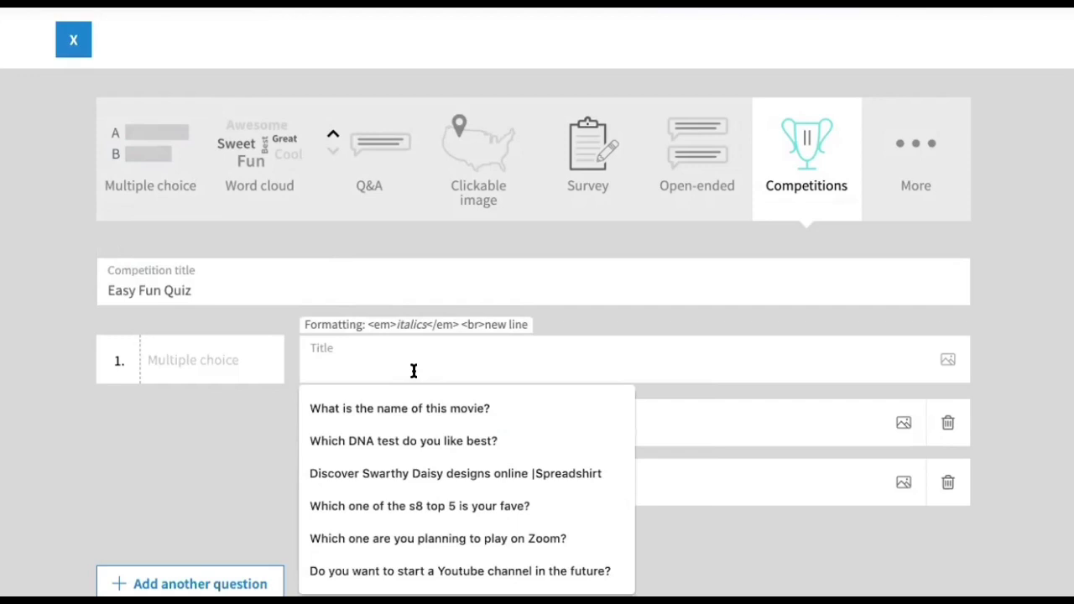
{"action": "type", "text": "W"}
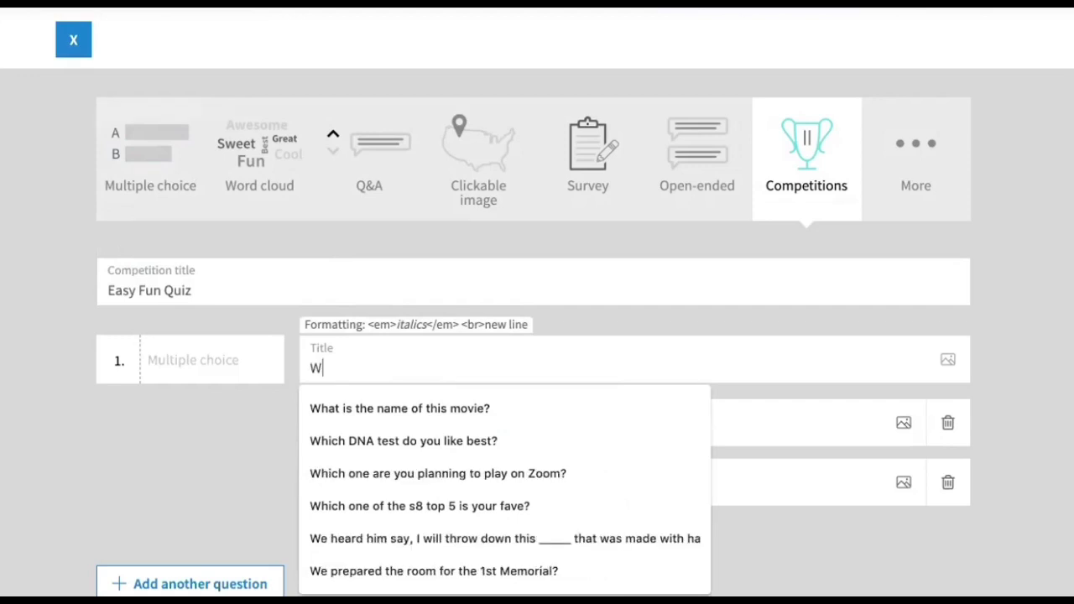
{"action": "type", "text": "hat"}
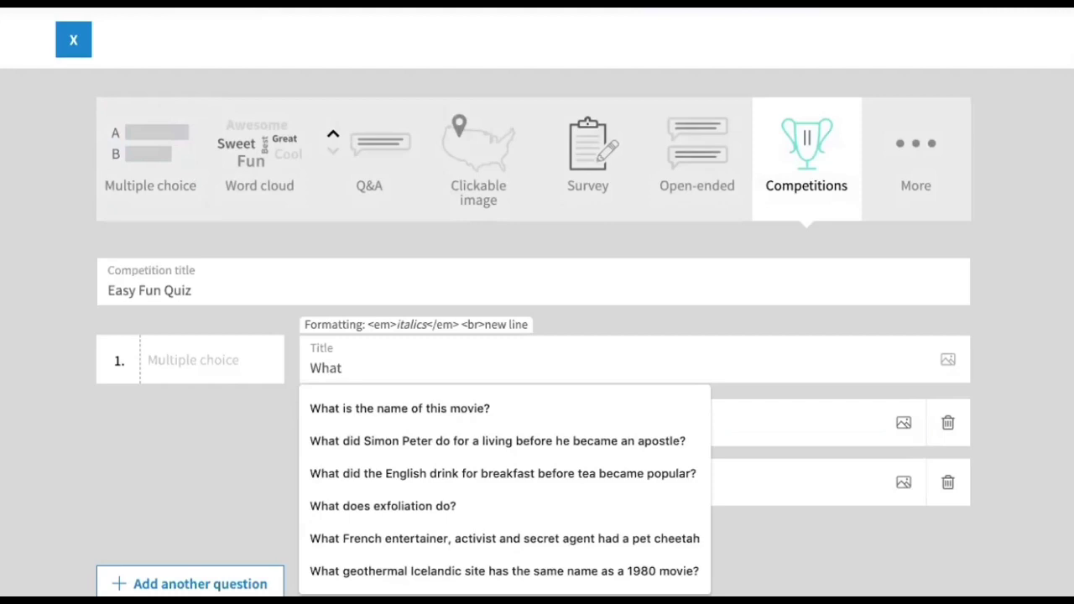
{"action": "type", "text": "is"}
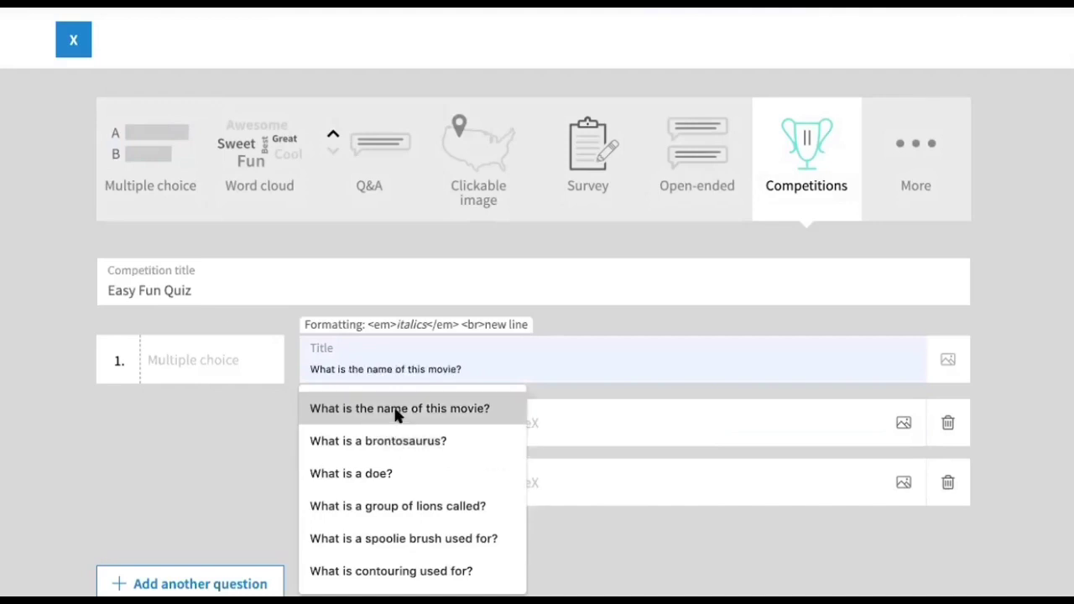
{"action": "left_click", "coordinate": [396, 441]}
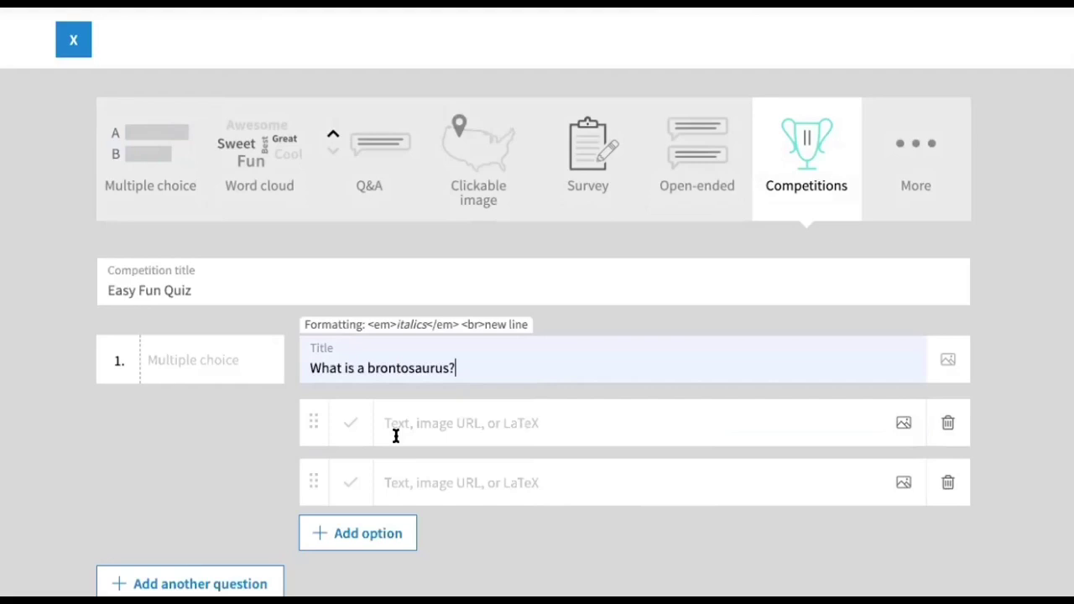
Step: Fill the two option fields with 'A dog' and 'A cat', then add 'A dinosaur' and 'A sheep'
{"action": "left_click", "coordinate": [429, 418]}
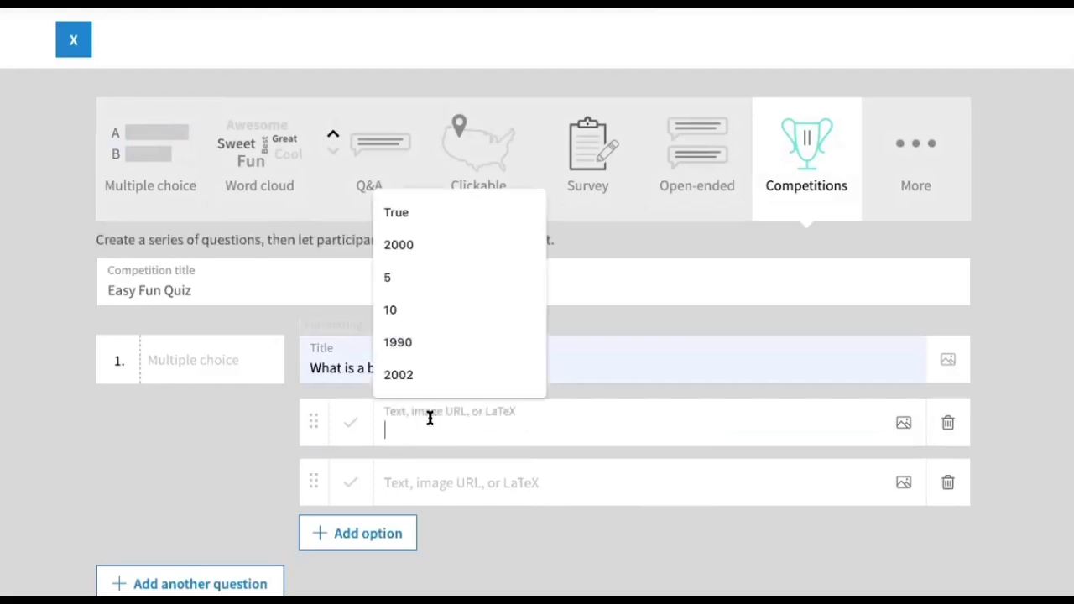
{"action": "type", "text": "A "}
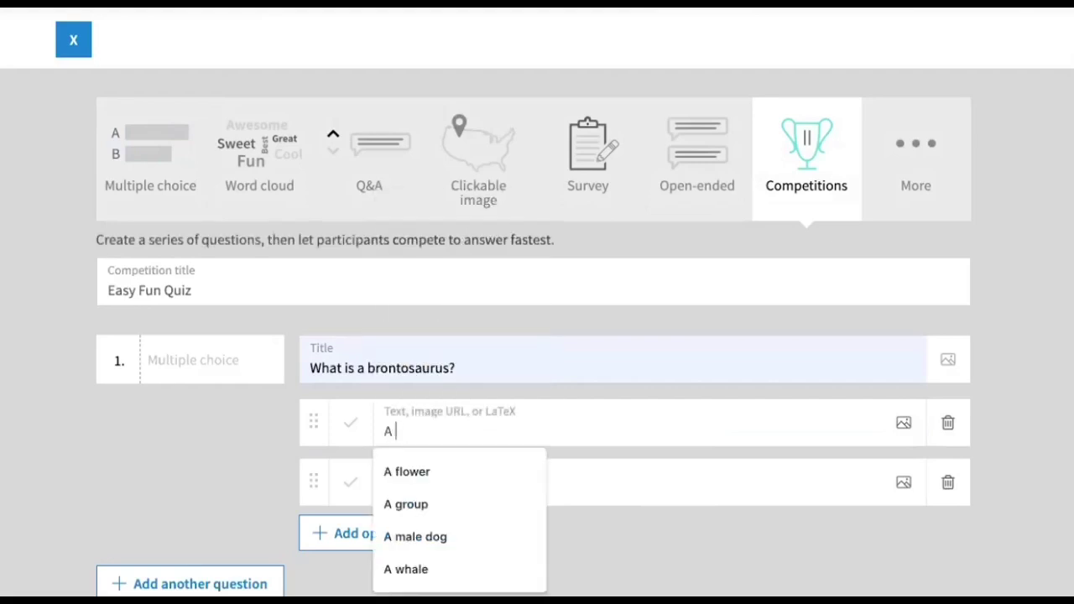
{"action": "type", "text": "dog"}
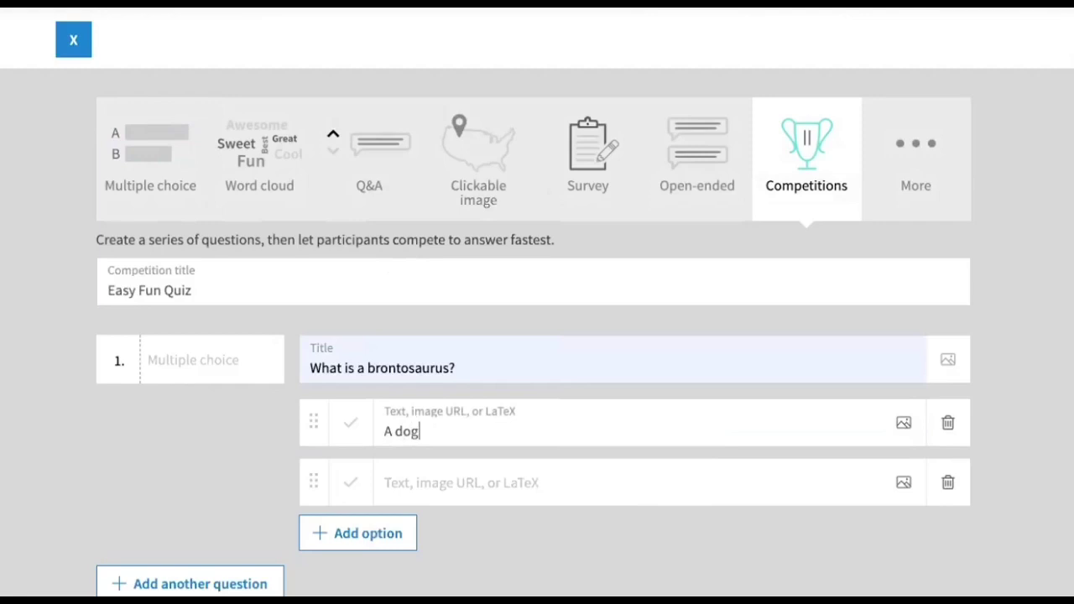
{"action": "left_click", "coordinate": [417, 489]}
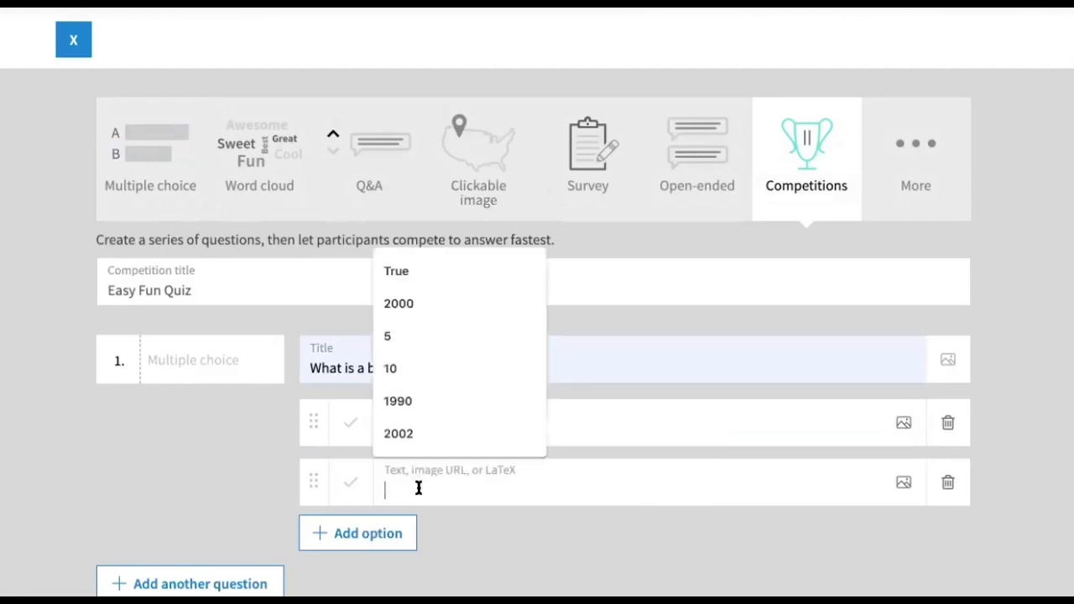
{"action": "type", "text": "A ca"}
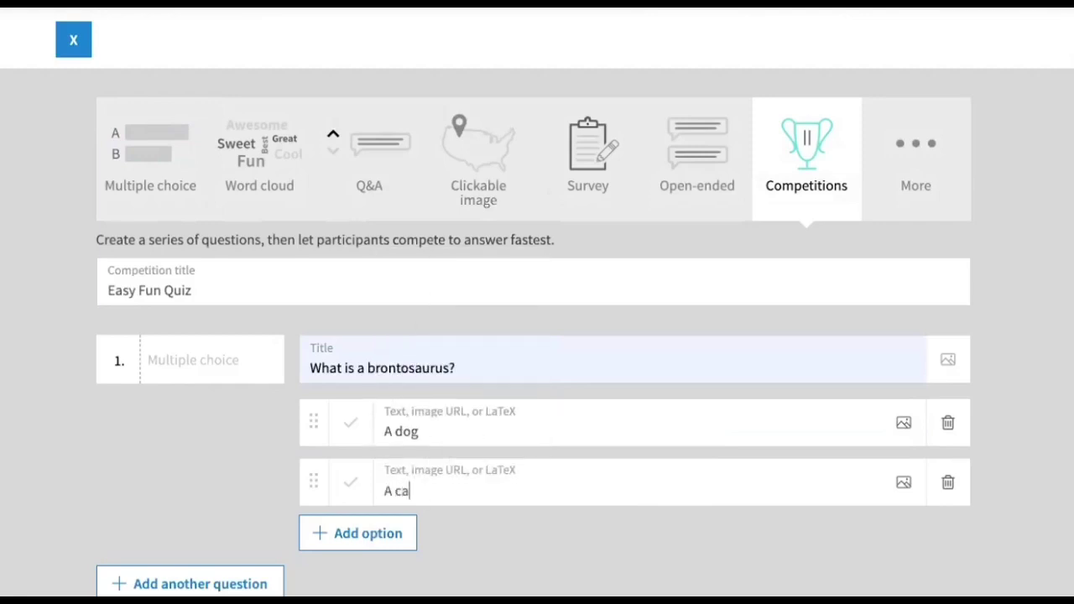
{"action": "type", "text": "t"}
{"action": "scroll", "coordinate": [342, 509], "scroll_direction": "down", "scroll_amount": 3}
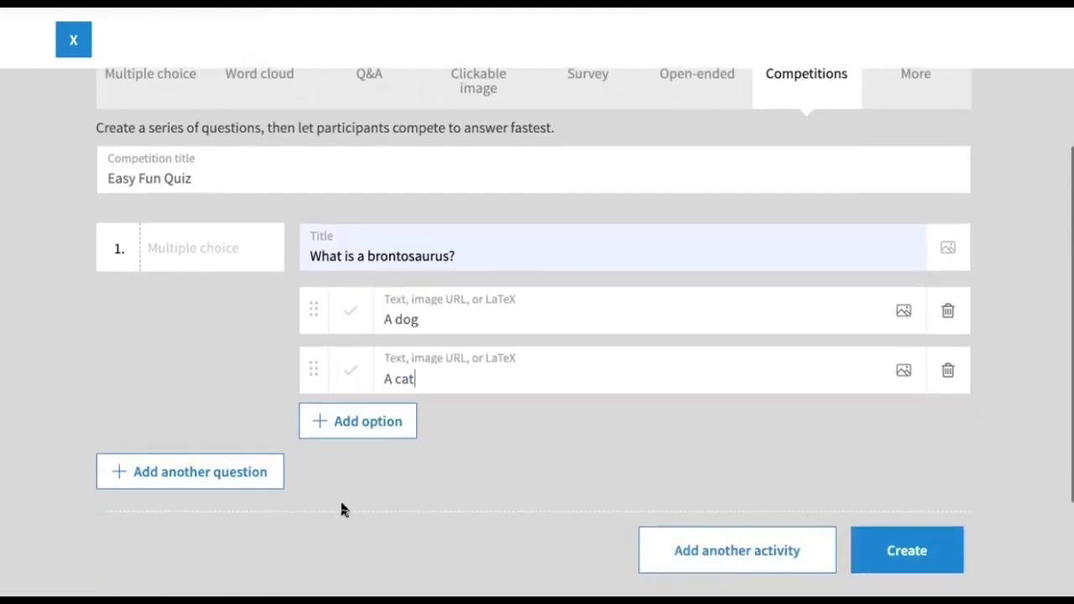
{"action": "left_click", "coordinate": [365, 426]}
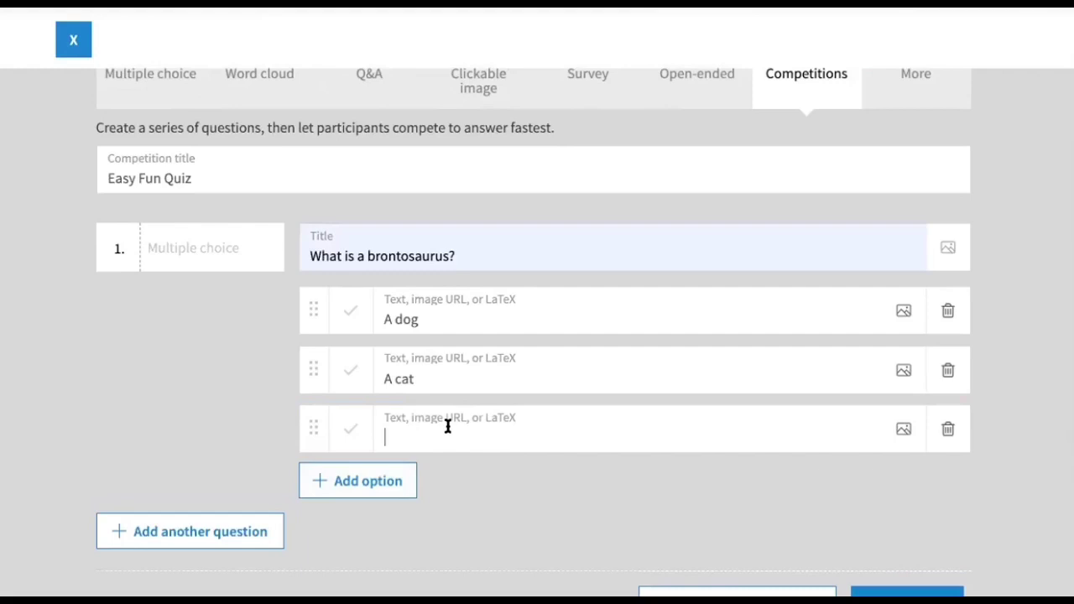
{"action": "type", "text": "A dinosaur"}
{"action": "left_click", "coordinate": [367, 481]}
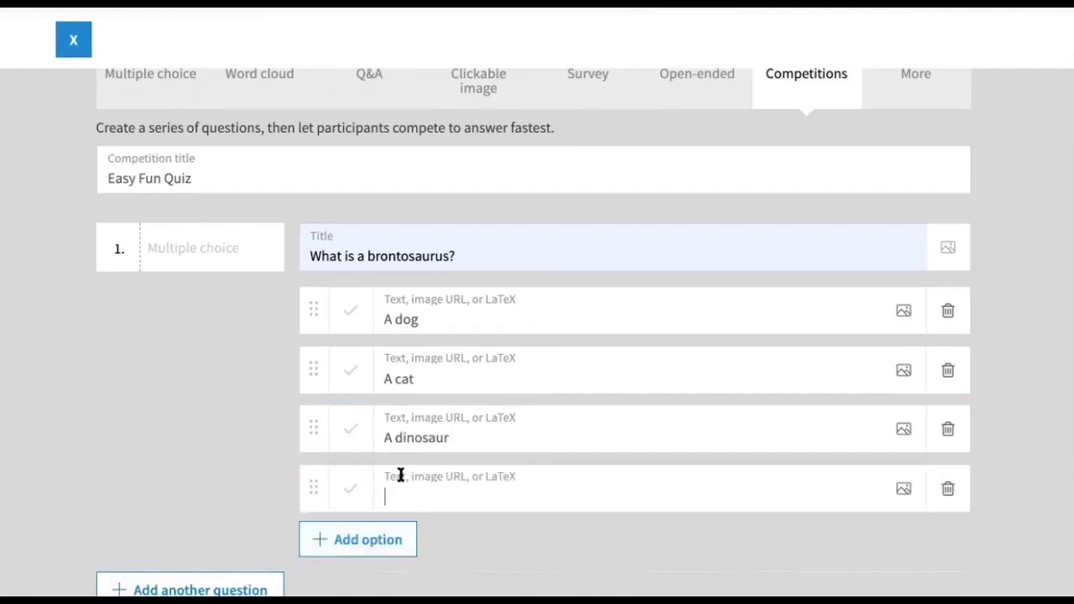
{"action": "type", "text": "A"}
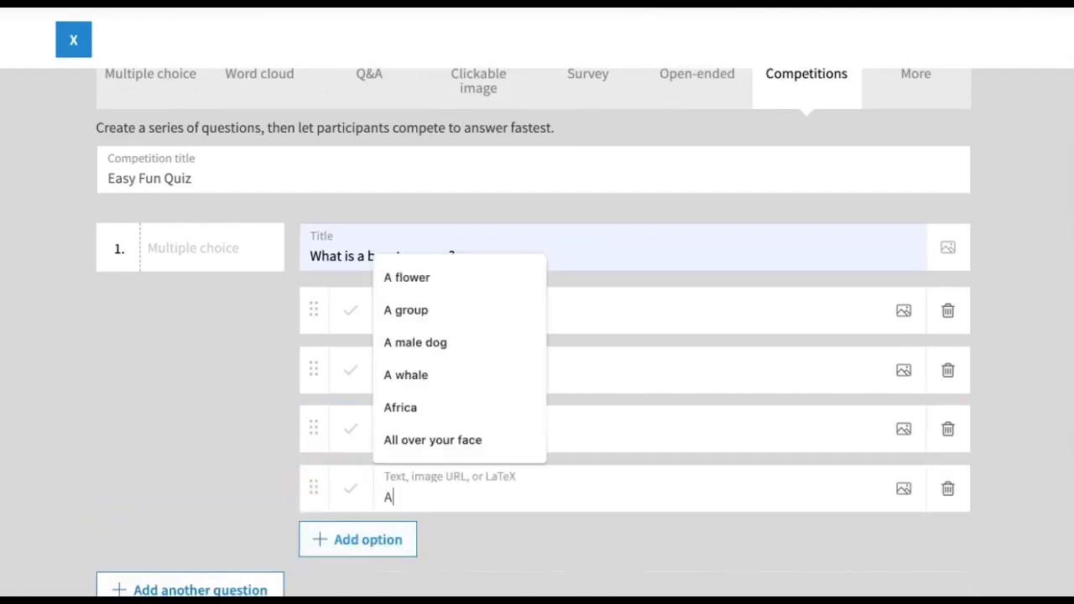
{"action": "type", "text": " shee"}
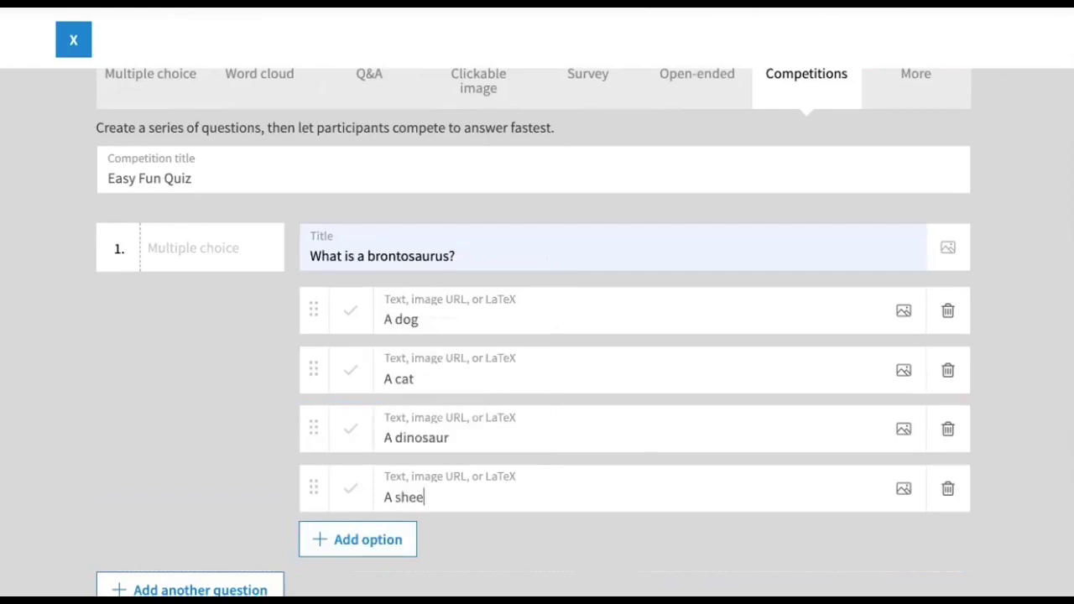
{"action": "type", "text": "p"}
{"action": "scroll", "coordinate": [428, 395], "scroll_direction": "down", "scroll_amount": 2}
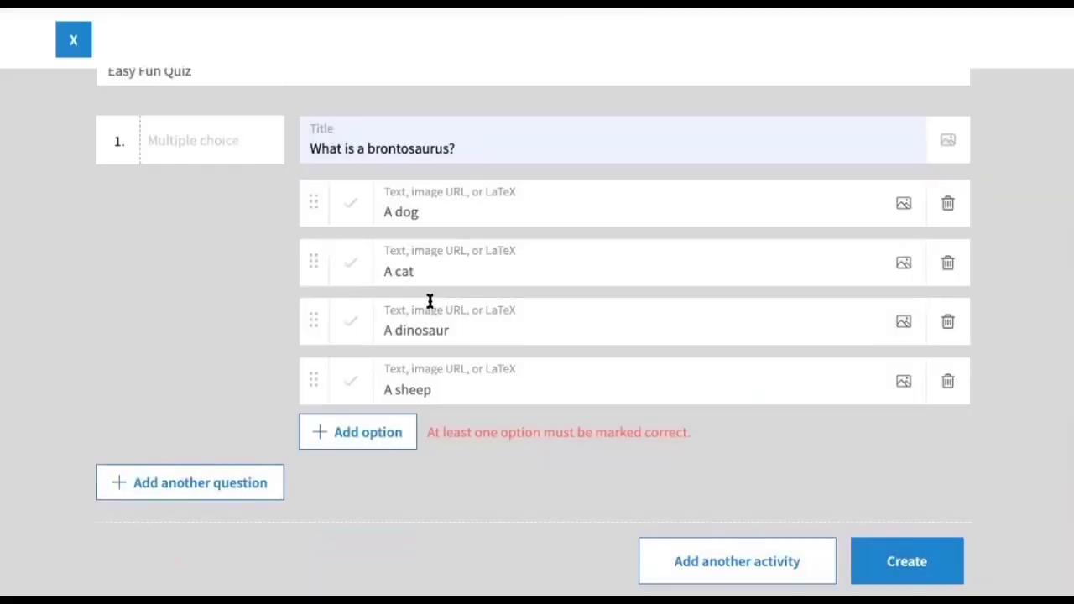
Step: Mark 'A dinosaur' as correct and drag 'A sheep' above it
{"action": "left_click", "coordinate": [342, 334]}
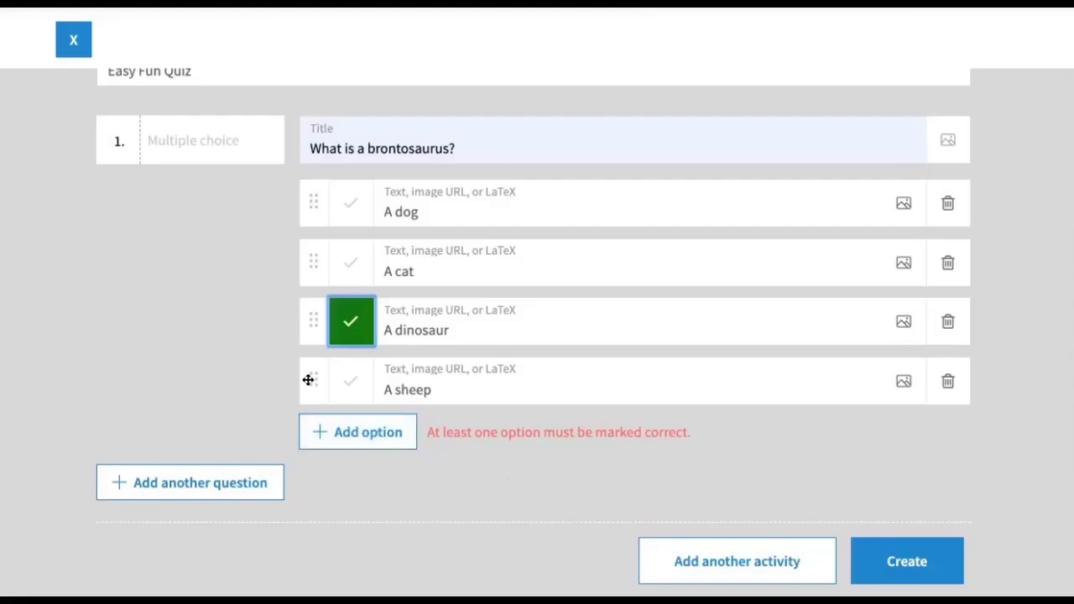
{"action": "left_click_drag", "start_coordinate": [308, 368], "coordinate": [309, 312]}
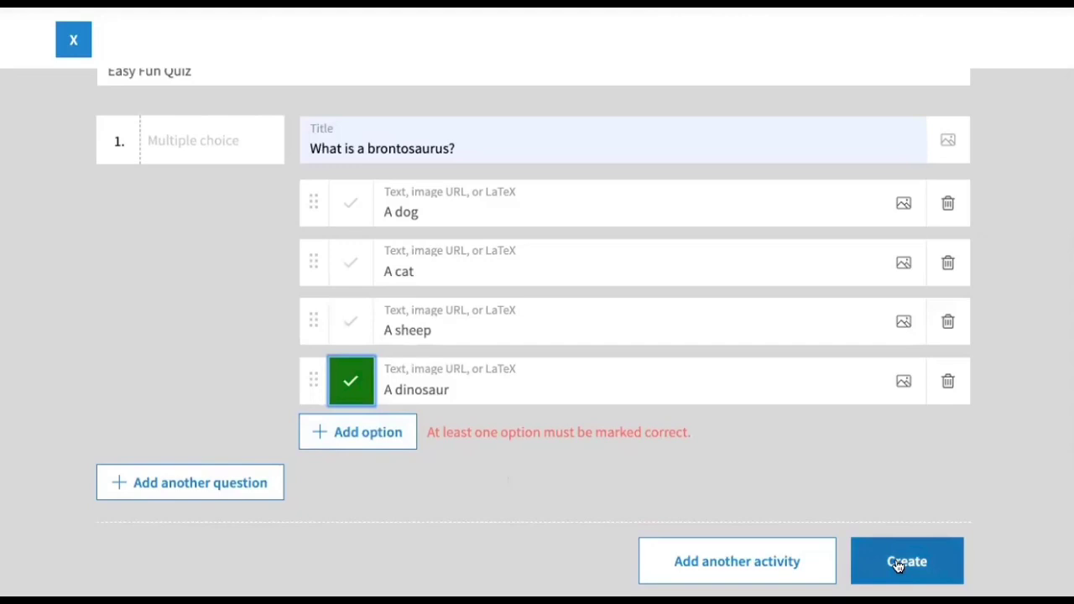
Step: Create the Easy Fun Quiz competition, with its 20-second timer enabled
{"action": "left_click", "coordinate": [897, 566]}
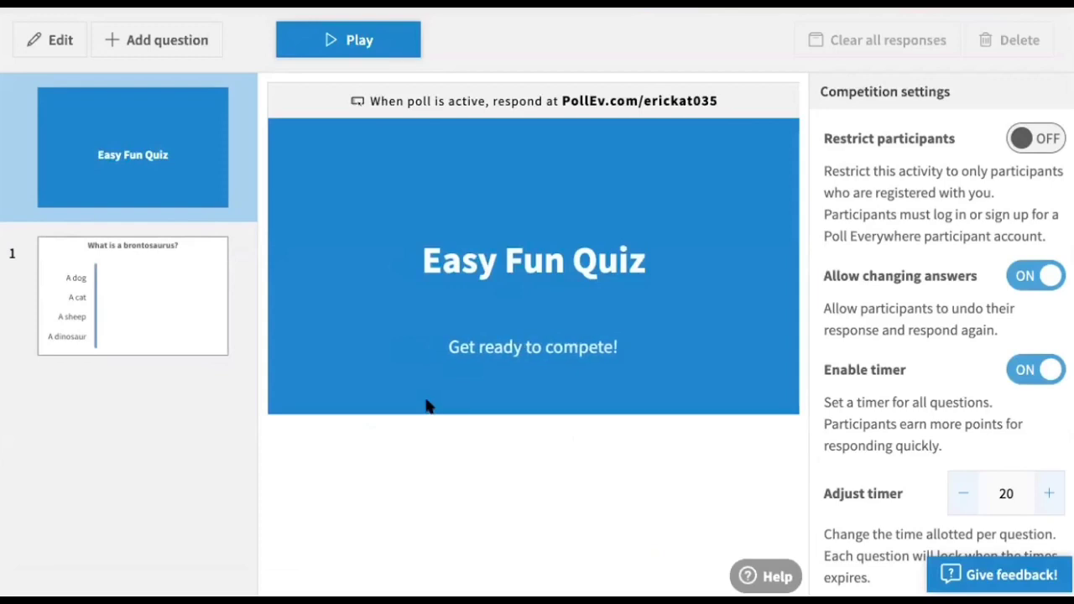
{"action": "left_click", "coordinate": [959, 491]}
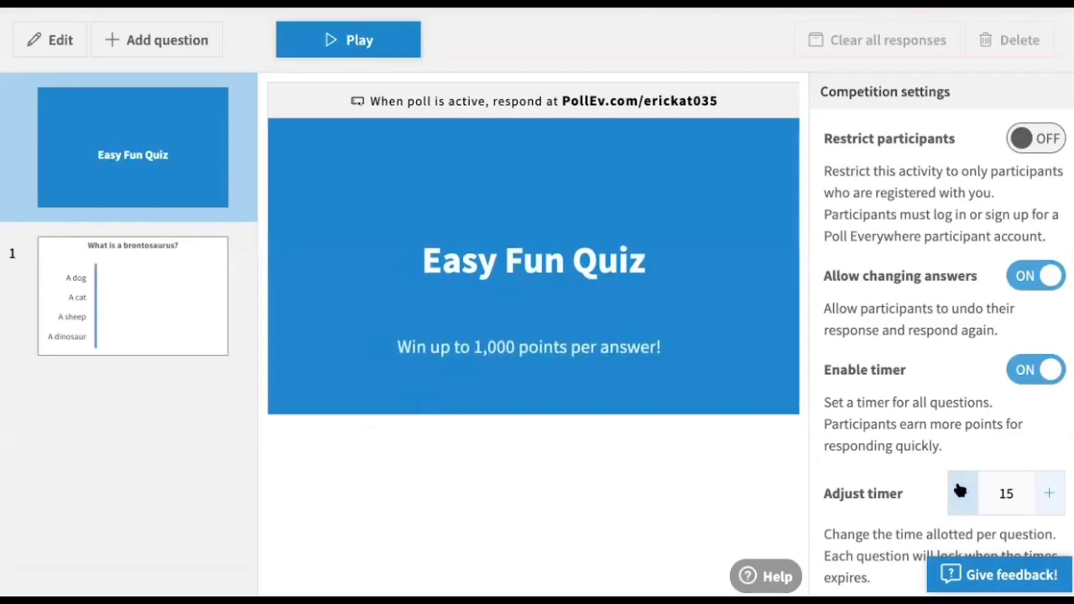
{"action": "left_click", "coordinate": [1049, 500]}
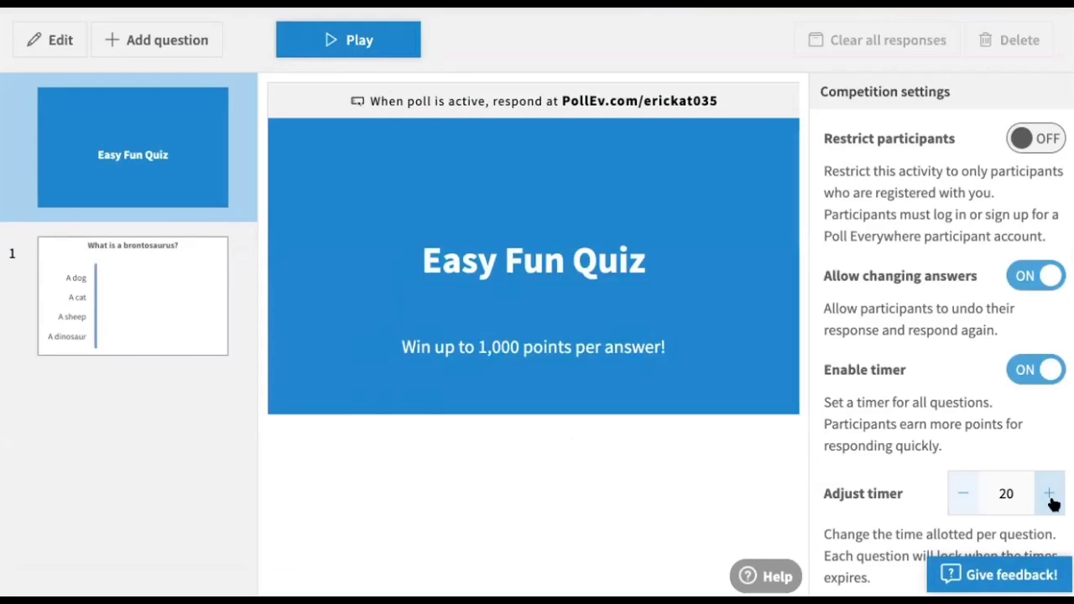
{"action": "left_click", "coordinate": [1050, 501]}
{"action": "left_click", "coordinate": [1051, 501]}
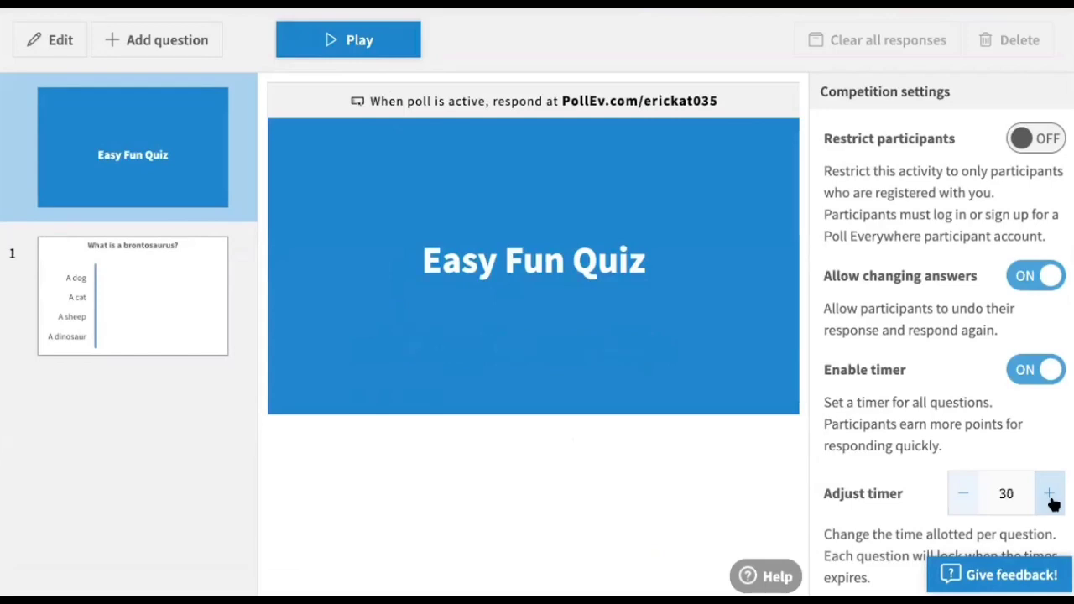
{"action": "left_click", "coordinate": [952, 499]}
{"action": "left_click", "coordinate": [955, 499]}
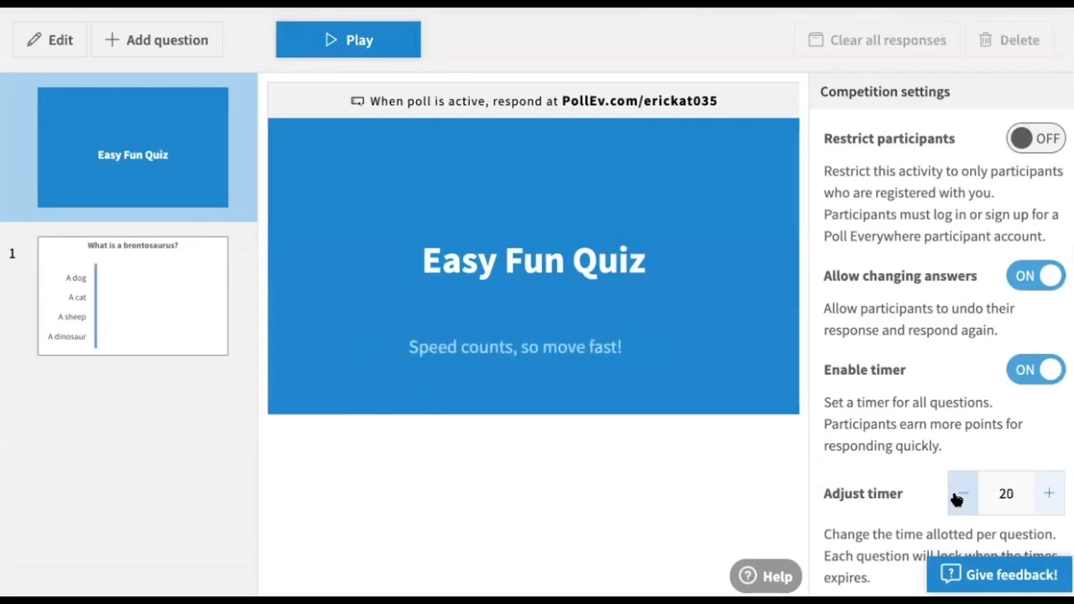